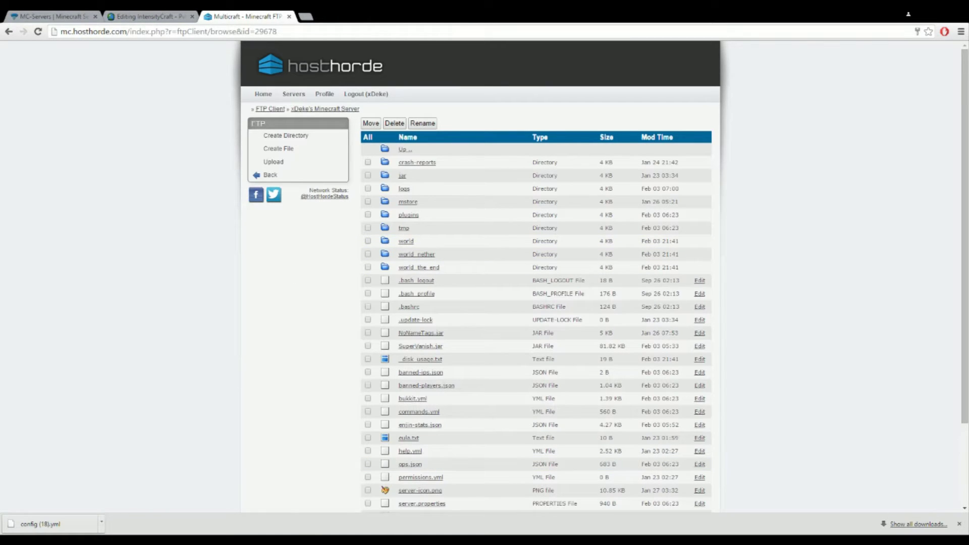
# - Dismiss the finished-download bar so the server's root file list is fully visible
pyautogui.click(960, 524)
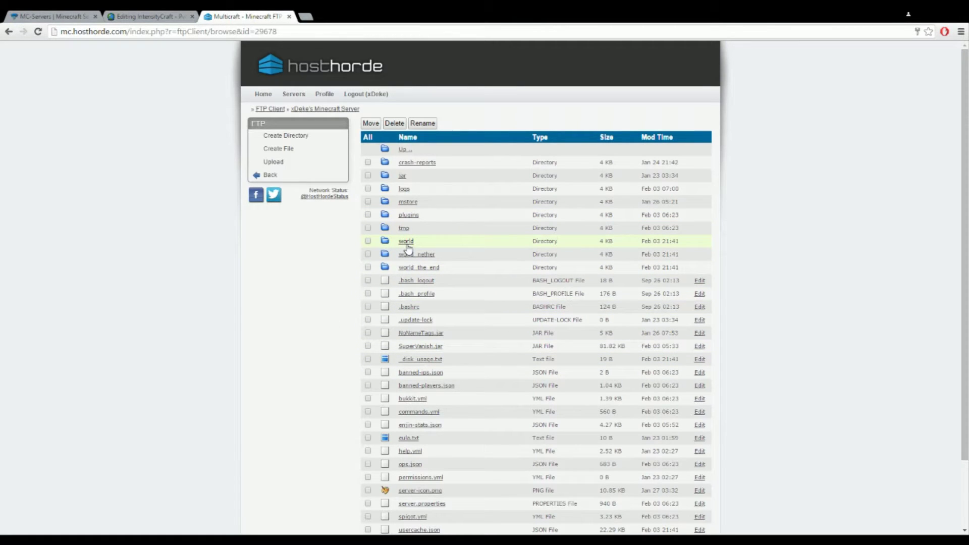
# - Go into plugins and scroll down to open the Votifier folder
pyautogui.click(408, 215)
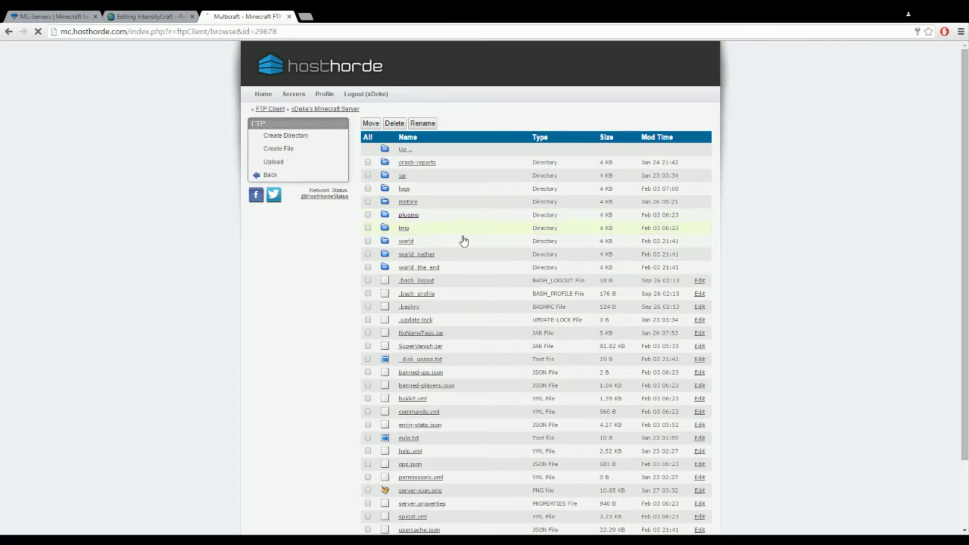
pyautogui.scroll(-1, 505, 334)
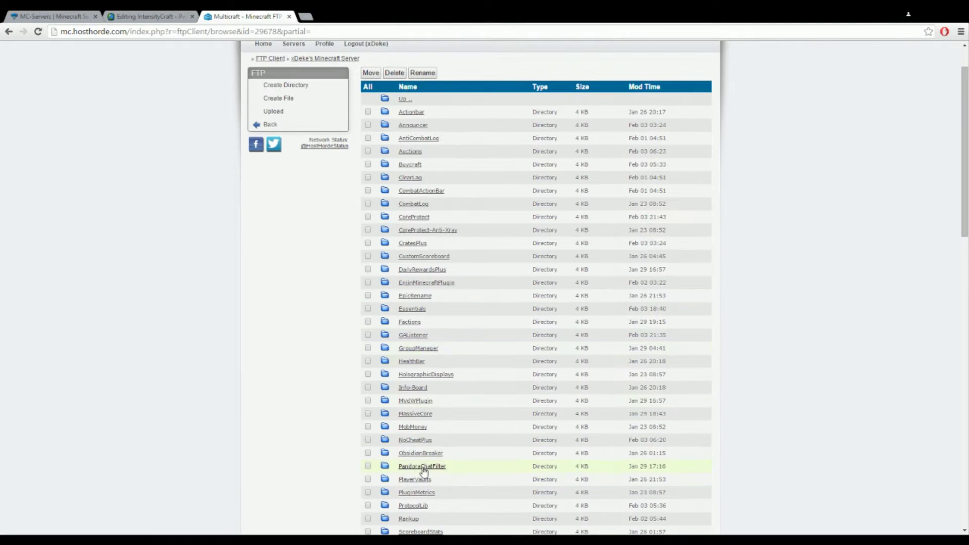
pyautogui.scroll(-1, 426, 472)
pyautogui.scroll(-1, 439, 482)
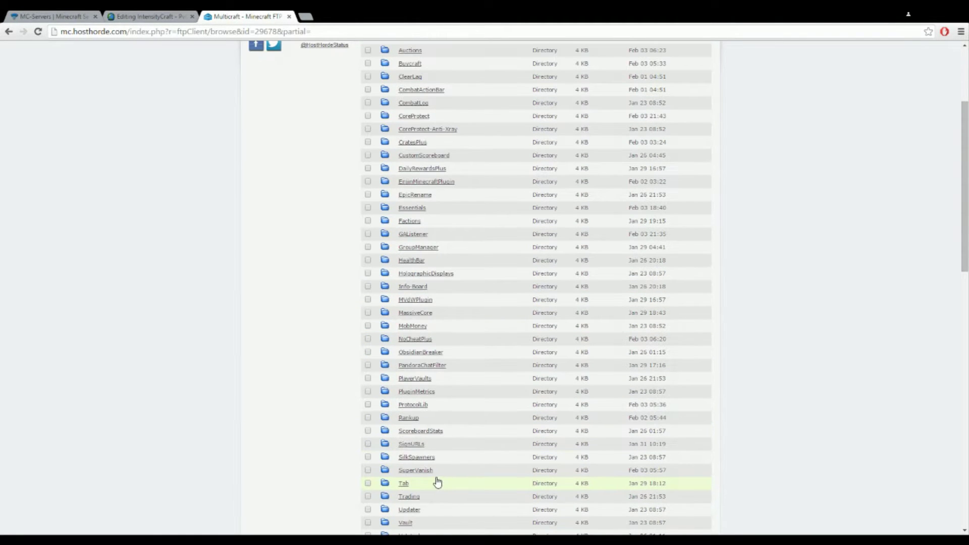
pyautogui.scroll(-1, 438, 482)
pyautogui.scroll(-1, 434, 500)
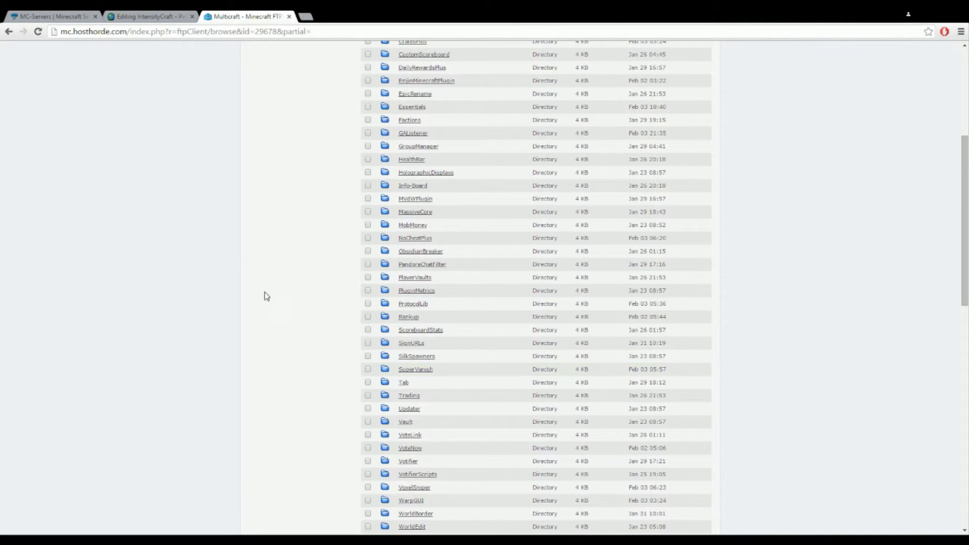
pyautogui.scroll(5, 268, 252)
pyautogui.scroll(-3, 454, 262)
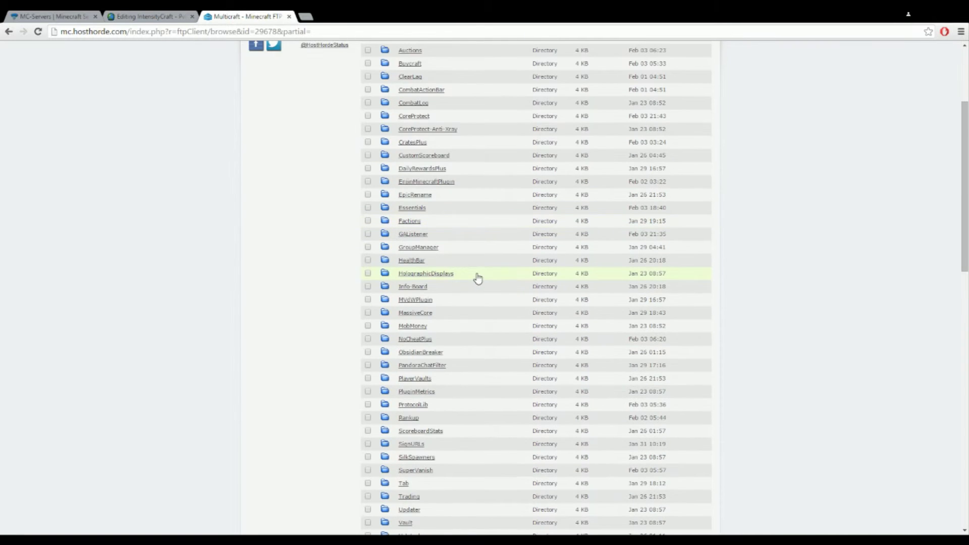
pyautogui.scroll(-1, 478, 308)
pyautogui.scroll(-1, 445, 444)
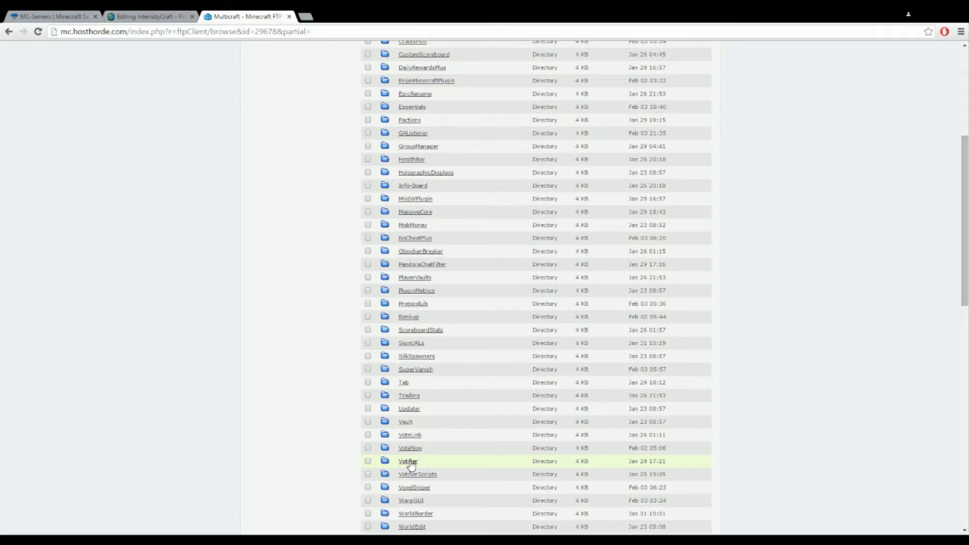
pyautogui.click(410, 462)
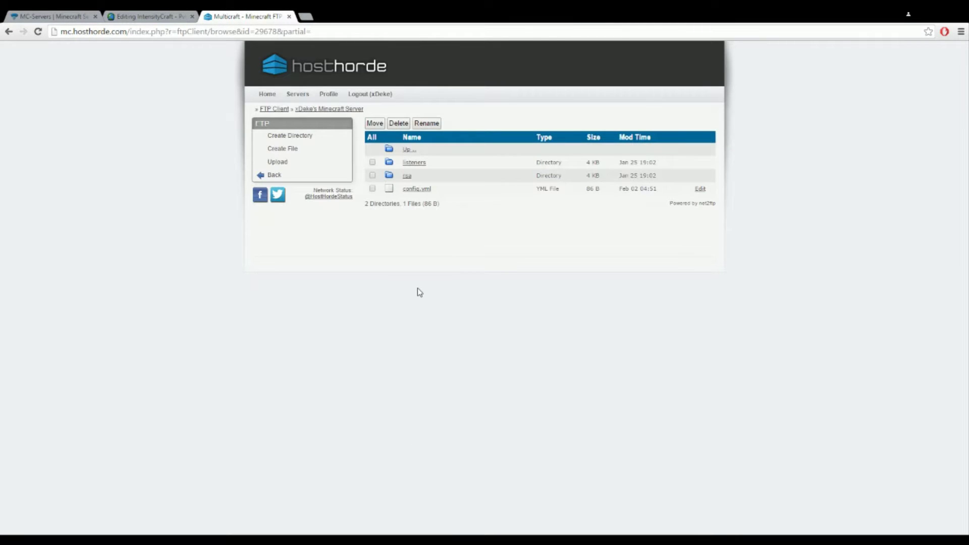
# - Open Votifier's config.yml and check the host 0.0.0.0 and port 5198 values
pyautogui.click(701, 190)
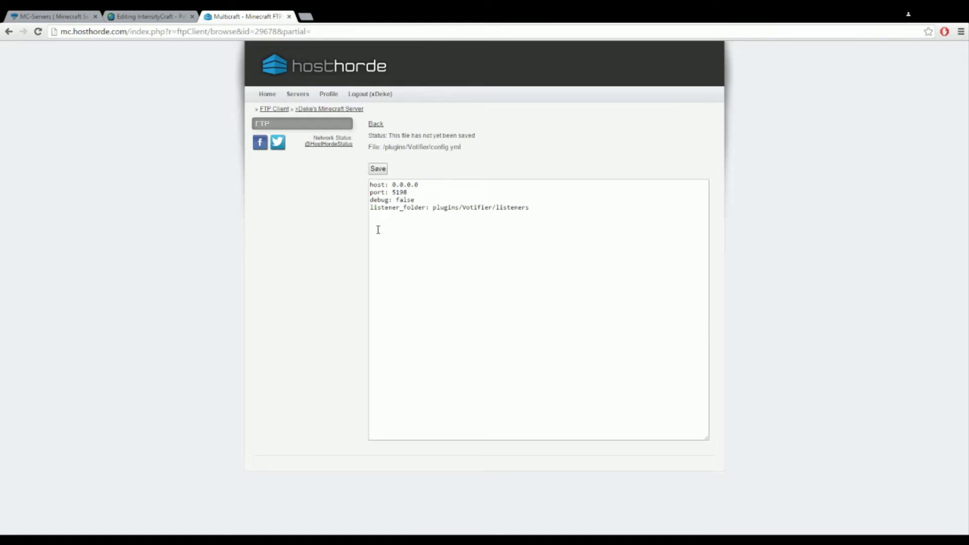
pyautogui.click(424, 197)
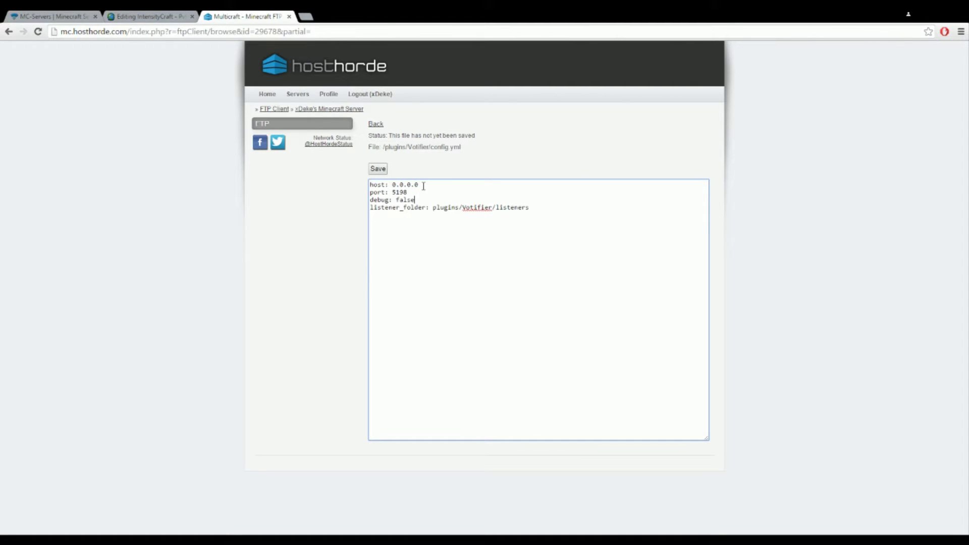
pyautogui.moveTo(424, 185); pyautogui.dragTo(397, 186)
pyautogui.click(424, 186)
pyautogui.press('Down')
pyautogui.click(413, 194)
pyautogui.moveTo(408, 192); pyautogui.dragTo(389, 192)
pyautogui.click(413, 193)
# - Save config.yml and return to the Votifier folder listing
pyautogui.hotkey('ctrl', 'End')
pyautogui.moveTo(409, 193); pyautogui.dragTo(396, 193)
pyautogui.click(384, 172)
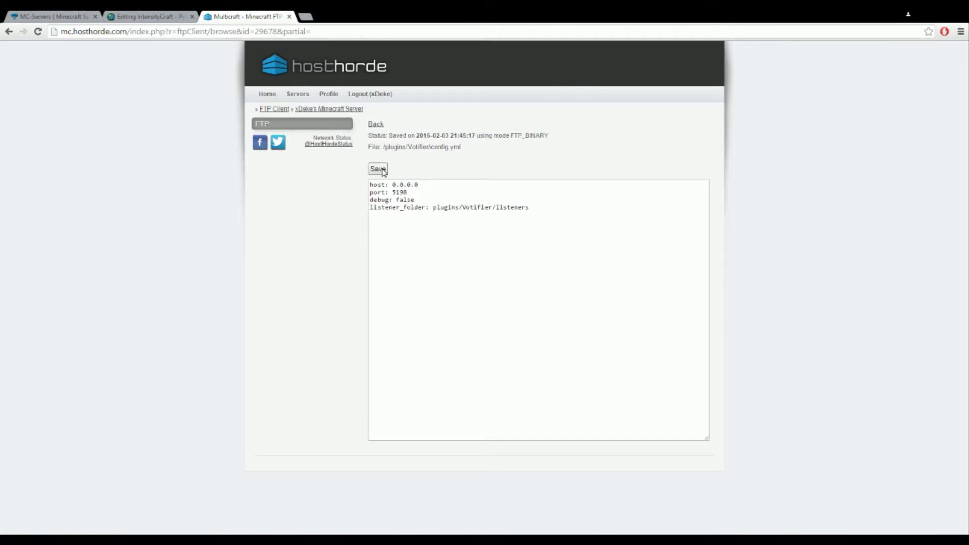
pyautogui.click(377, 126)
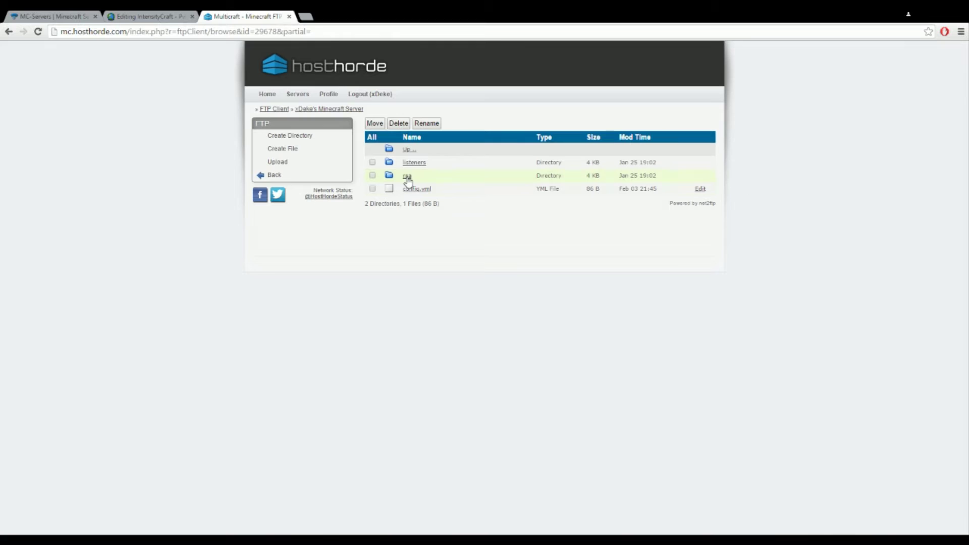
# - Open rsa/public.key and select the whole public key text
pyautogui.click(408, 178)
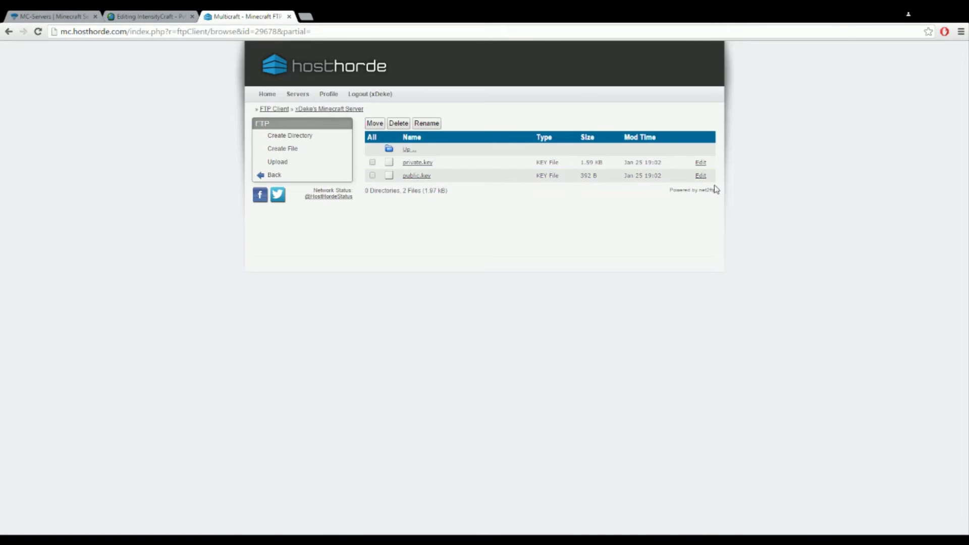
pyautogui.click(702, 177)
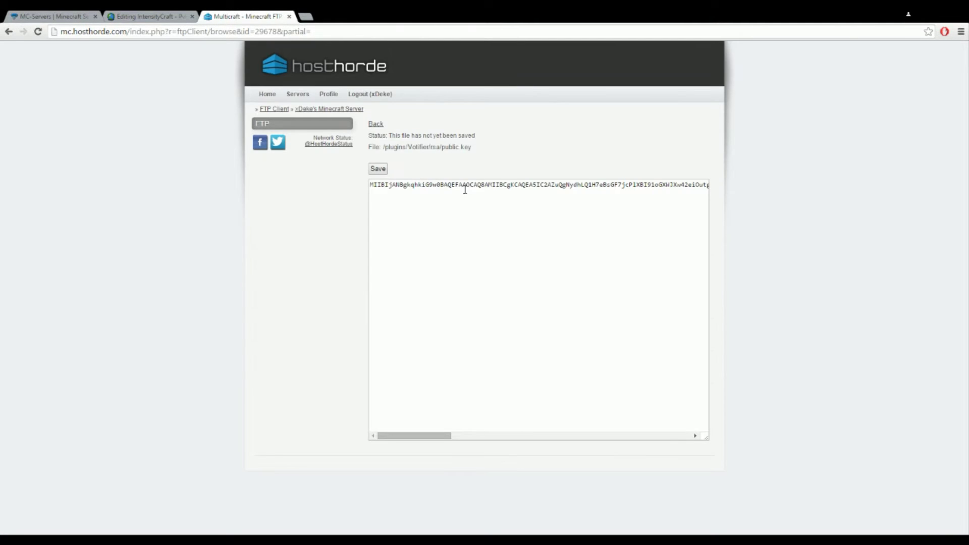
pyautogui.click(465, 187)
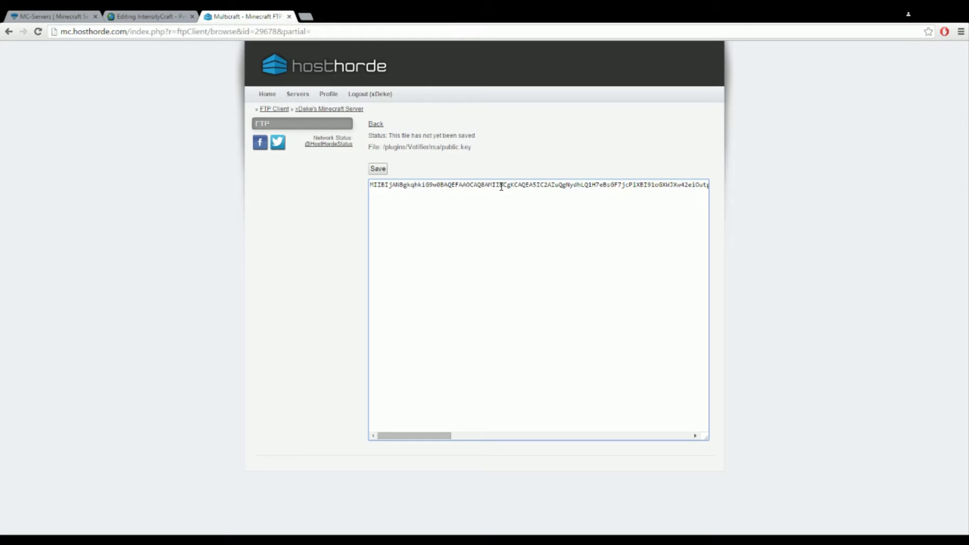
pyautogui.hotkey('ctrl', 'a')
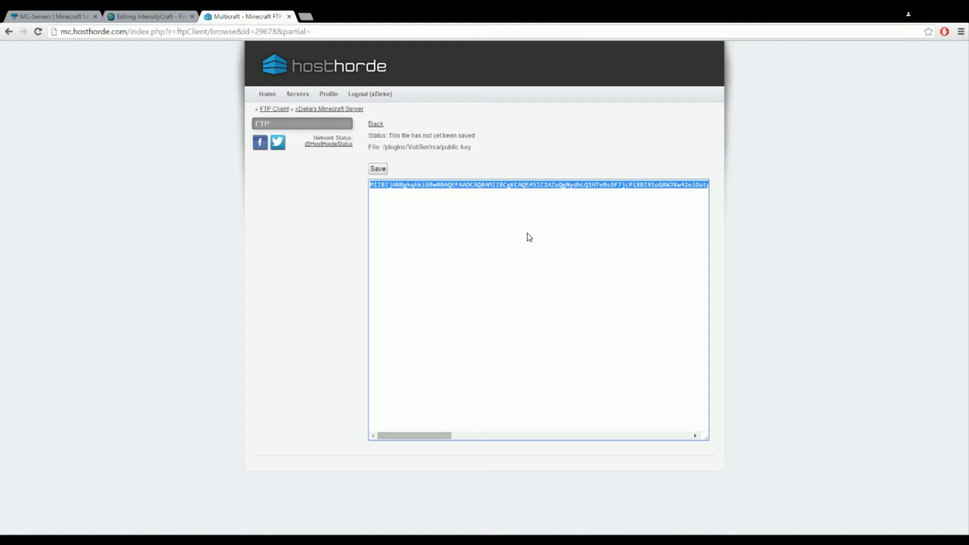
pyautogui.click(523, 185)
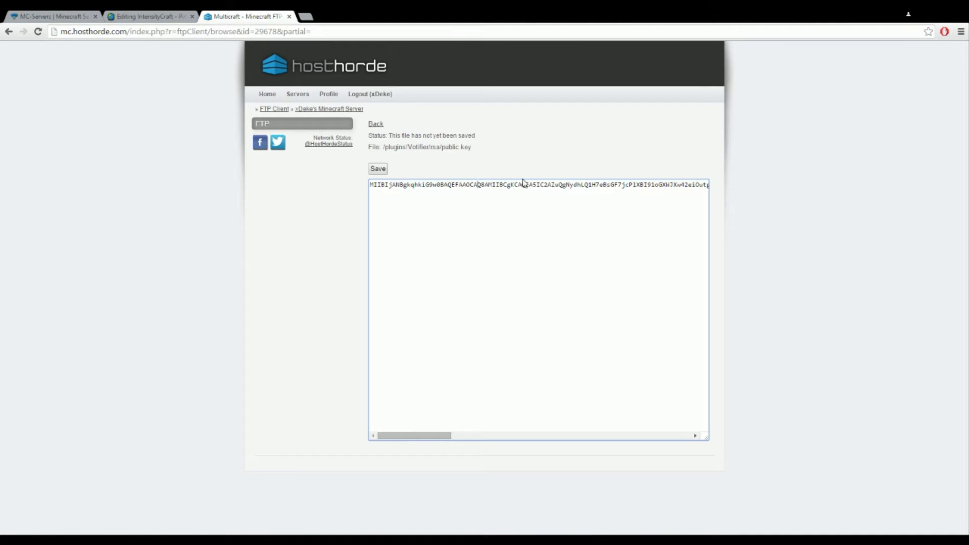
pyautogui.click(376, 125)
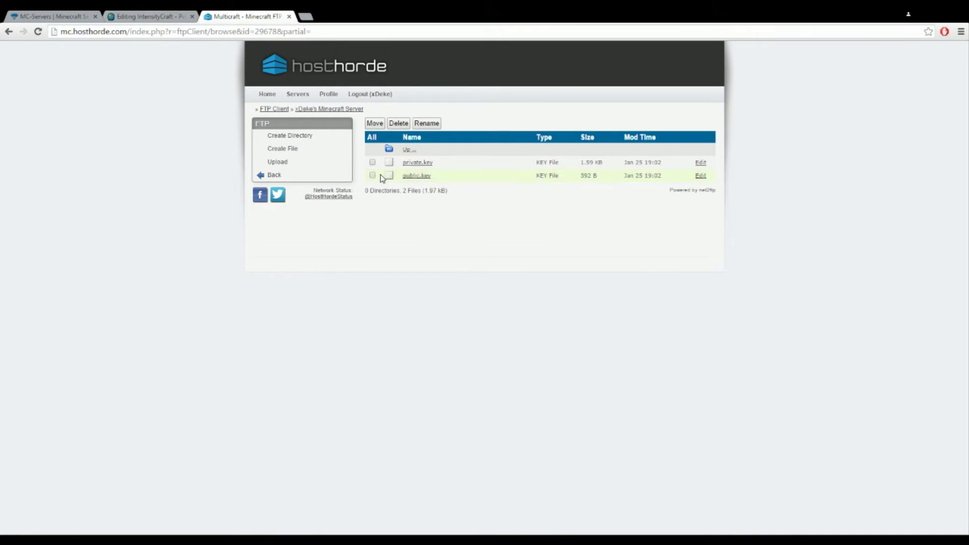
# - Log back into the FTP browser and open the plugins directory
pyautogui.click(302, 176)
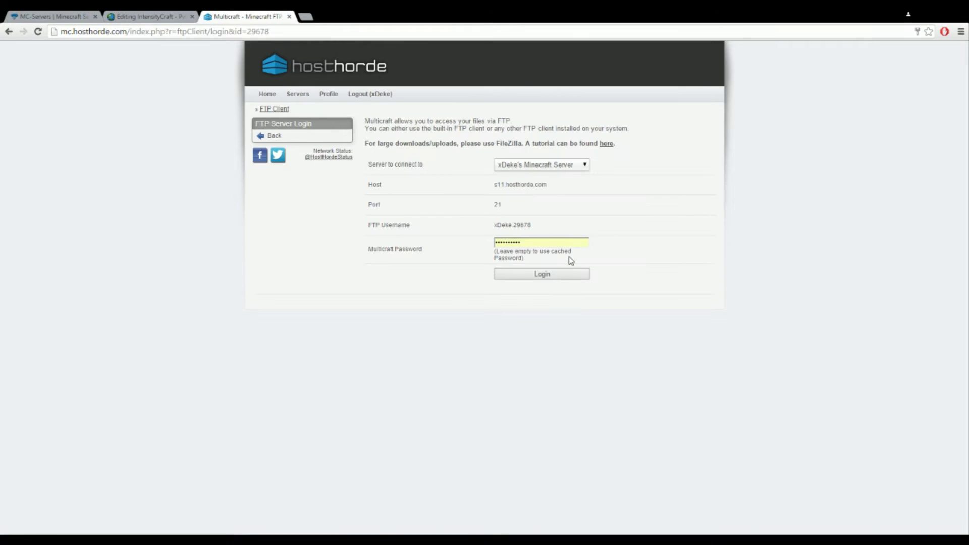
pyautogui.click(559, 272)
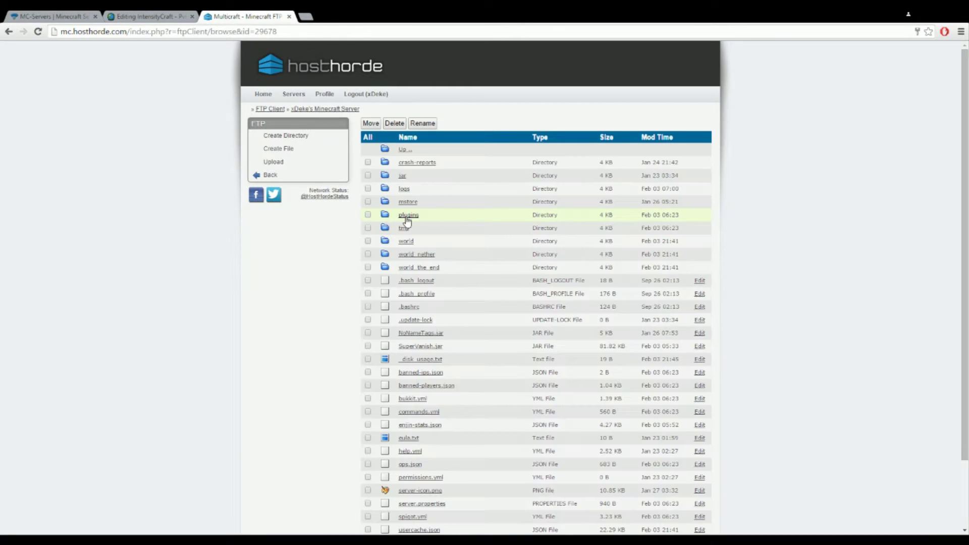
pyautogui.click(408, 306)
pyautogui.scroll(-6, 414, 298)
pyautogui.scroll(-3, 414, 296)
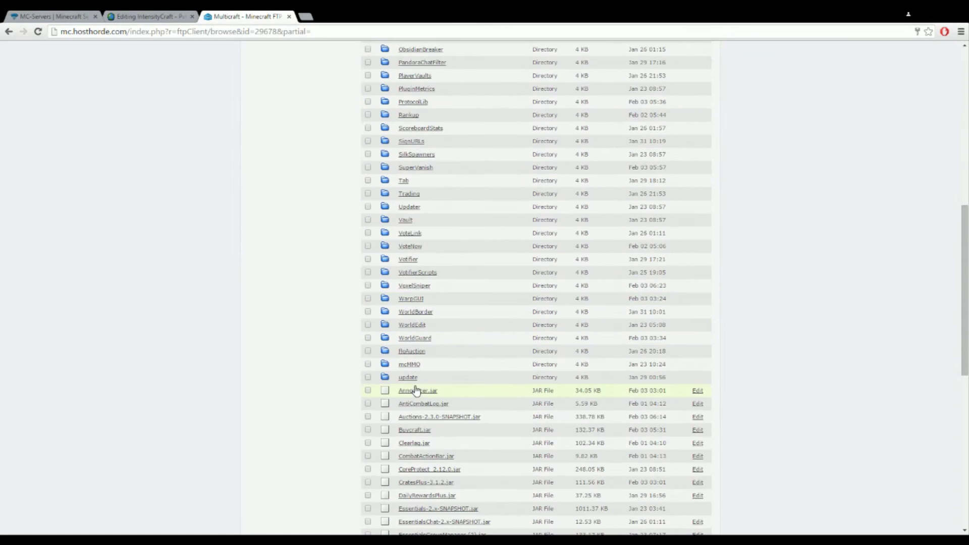
pyautogui.scroll(5, 273, 293)
pyautogui.scroll(4, 273, 293)
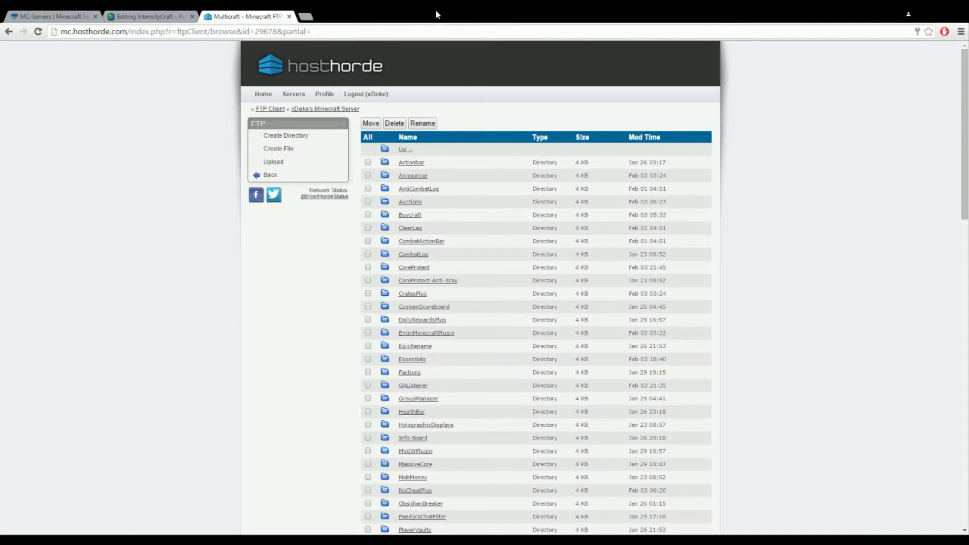
# - Open the IntensityCraft listing's Votifier settings and check the server address field
pyautogui.click(146, 16)
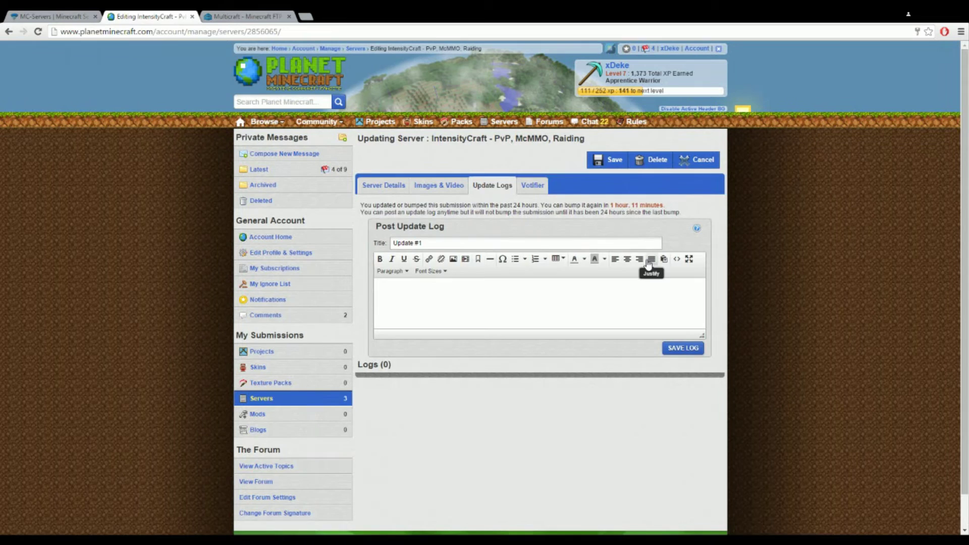
pyautogui.click(540, 187)
pyautogui.click(506, 240)
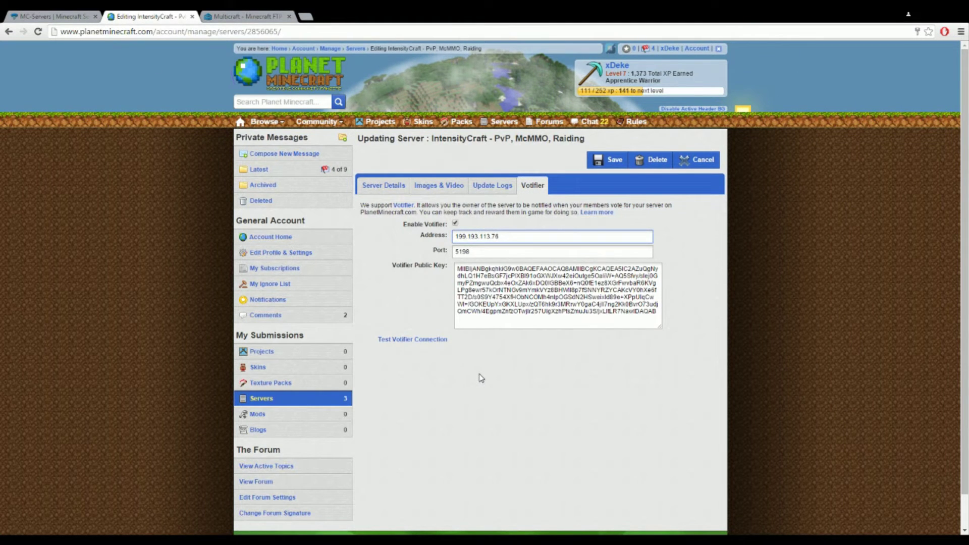
pyautogui.doubleClick(518, 237)
pyautogui.click(514, 237)
pyautogui.doubleClick(514, 237)
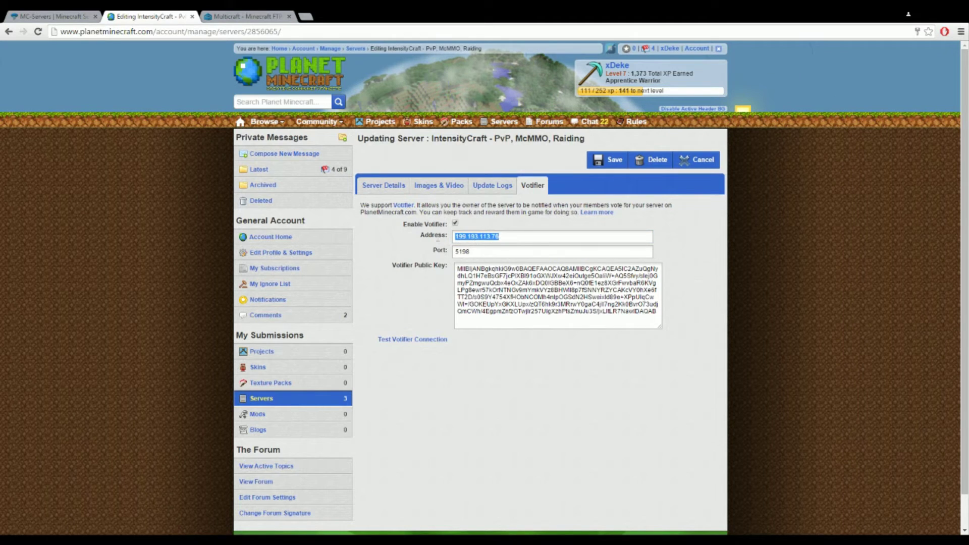
pyautogui.click(514, 236)
pyautogui.moveTo(501, 237)
pyautogui.mouseDown()
pyautogui.moveTo(403, 237)
pyautogui.moveTo(516, 234)
pyautogui.mouseUp()
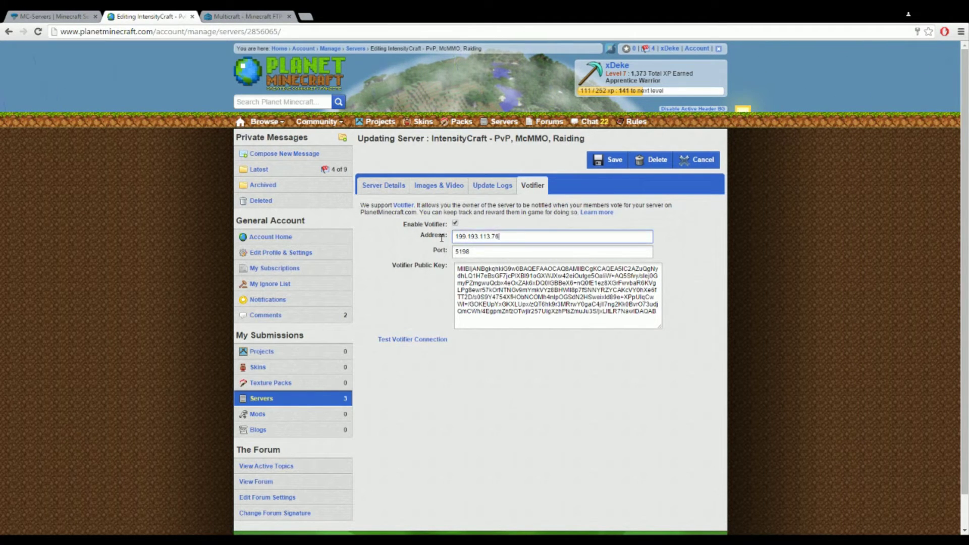
pyautogui.doubleClick(516, 236)
pyautogui.click(606, 236)
pyautogui.doubleClick(500, 236)
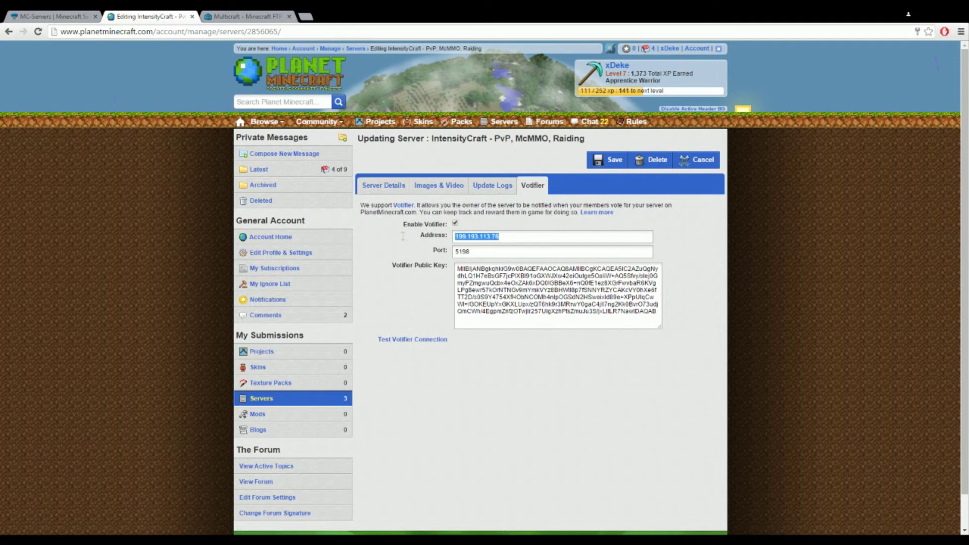
pyautogui.moveTo(502, 236); pyautogui.dragTo(376, 252)
# - Compare the listing's port 5198 with the Votifier folder on the FTP
pyautogui.click(479, 255)
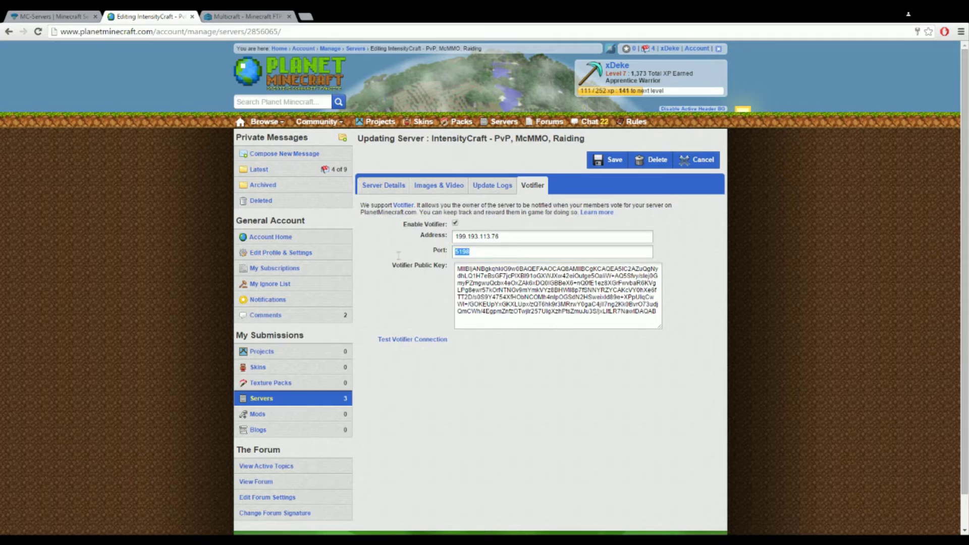
pyautogui.doubleClick(462, 252)
pyautogui.hotkey('ctrl', 'Tab')
pyautogui.scroll(-7, 461, 386)
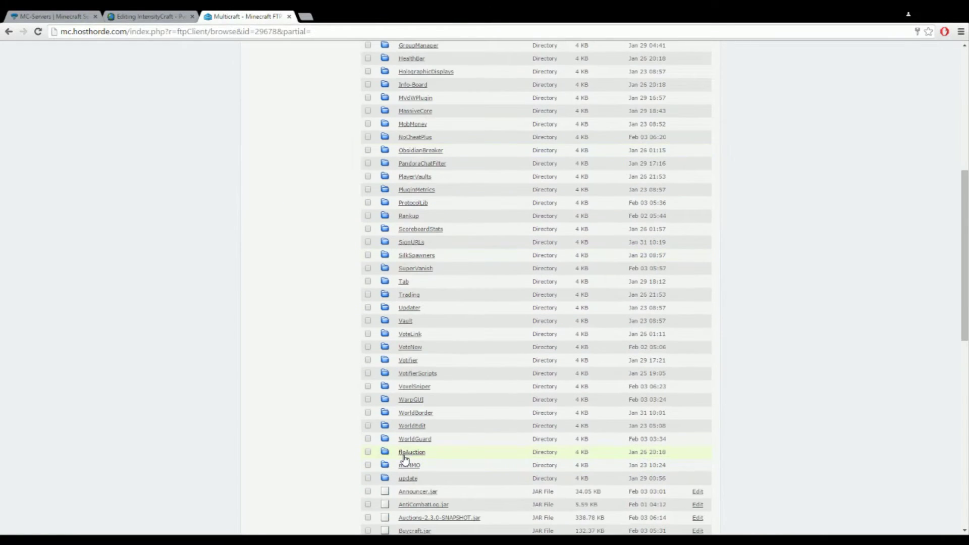
pyautogui.click(405, 361)
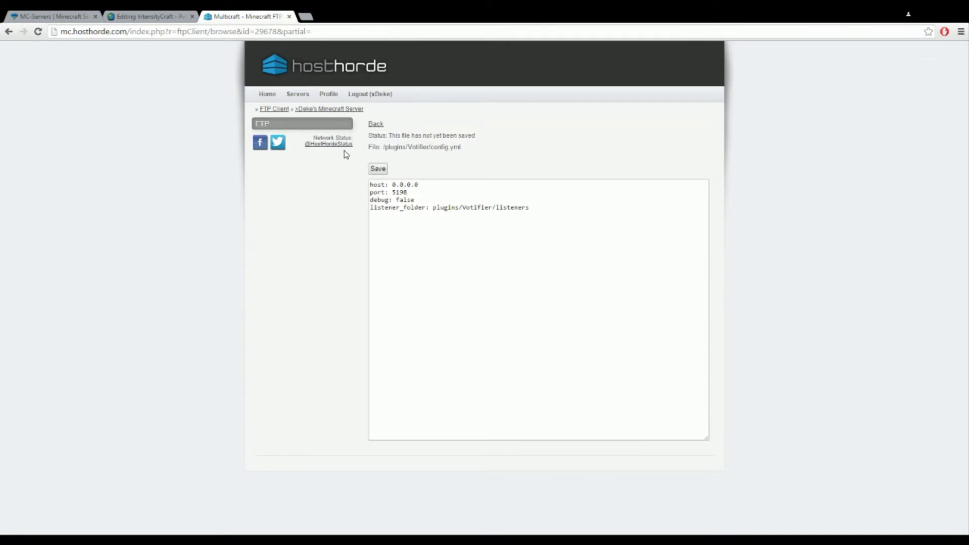
pyautogui.click(177, 15)
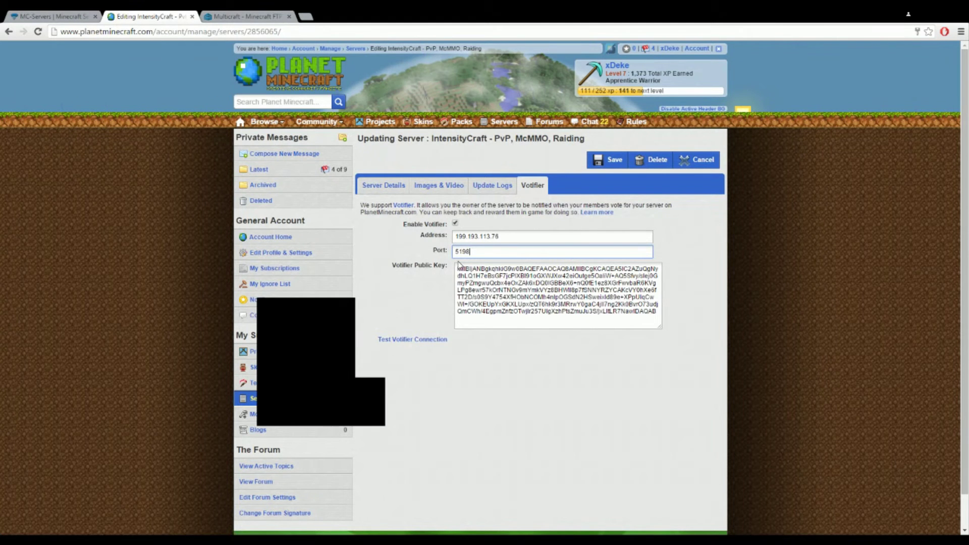
# - Check the listing's public key and run the Votifier connection test, which succeeds
pyautogui.click(497, 290)
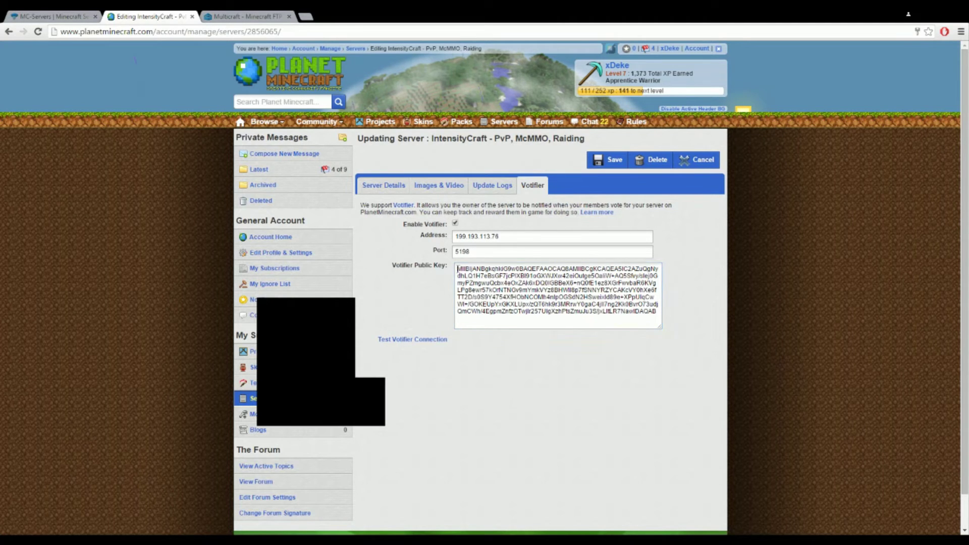
pyautogui.moveTo(460, 268); pyautogui.dragTo(655, 330)
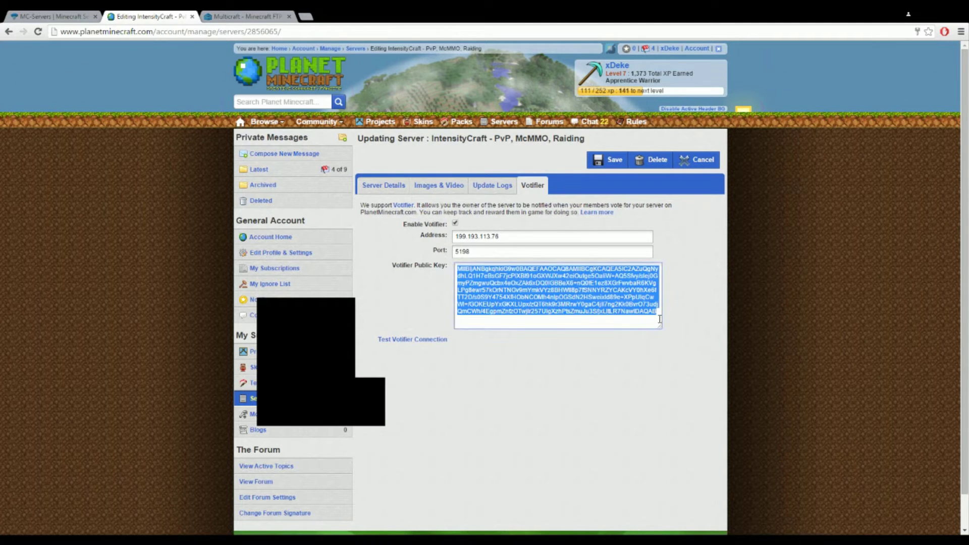
pyautogui.click(555, 298)
pyautogui.hotkey('ctrl', 'a')
pyautogui.click(451, 310)
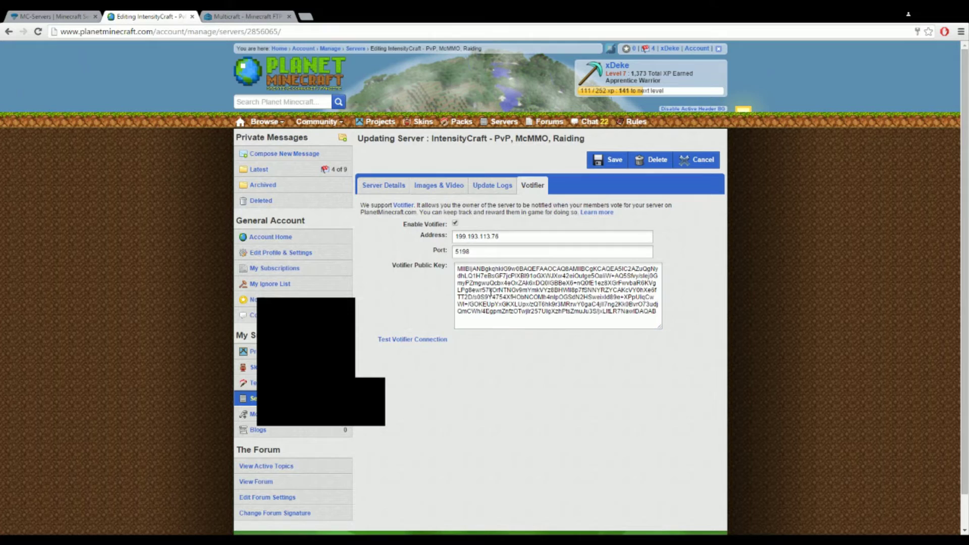
pyautogui.click(432, 343)
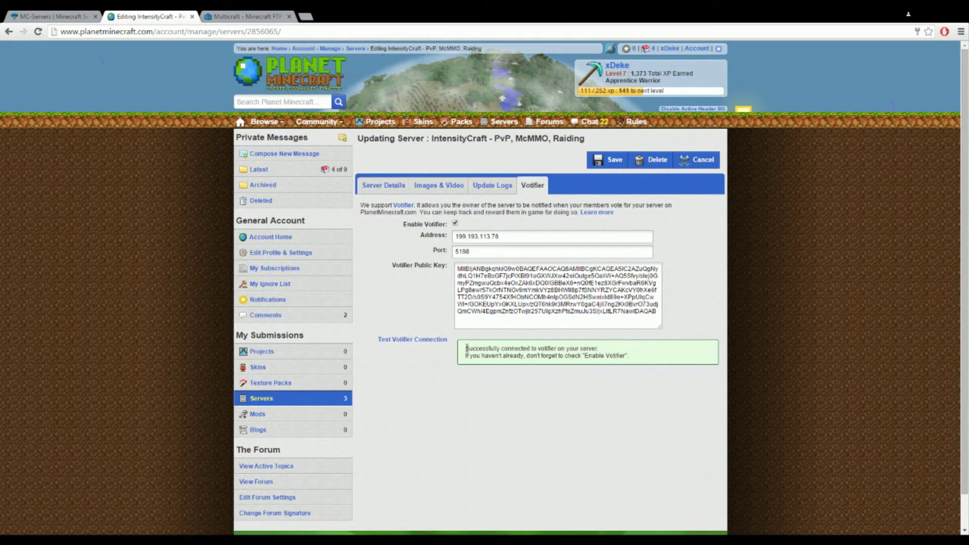
pyautogui.moveTo(469, 349); pyautogui.dragTo(598, 349)
pyautogui.click(608, 351)
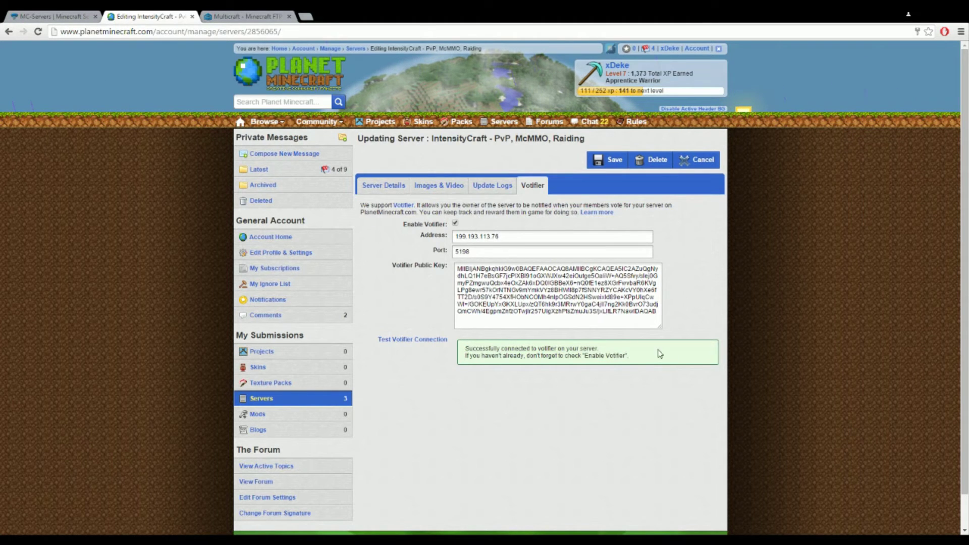
# - Save the Votifier settings, reopen them, and rerun the connection test successfully
pyautogui.click(610, 166)
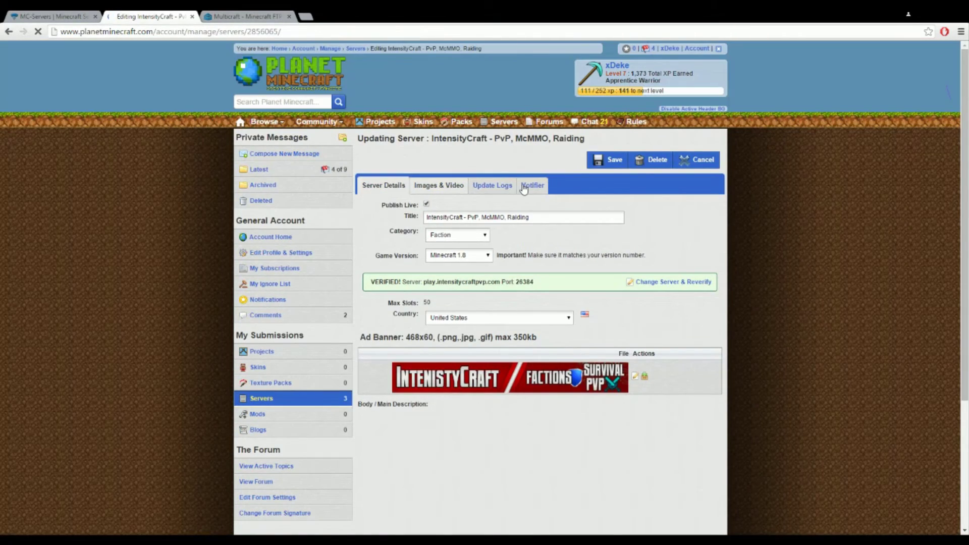
pyautogui.click(531, 185)
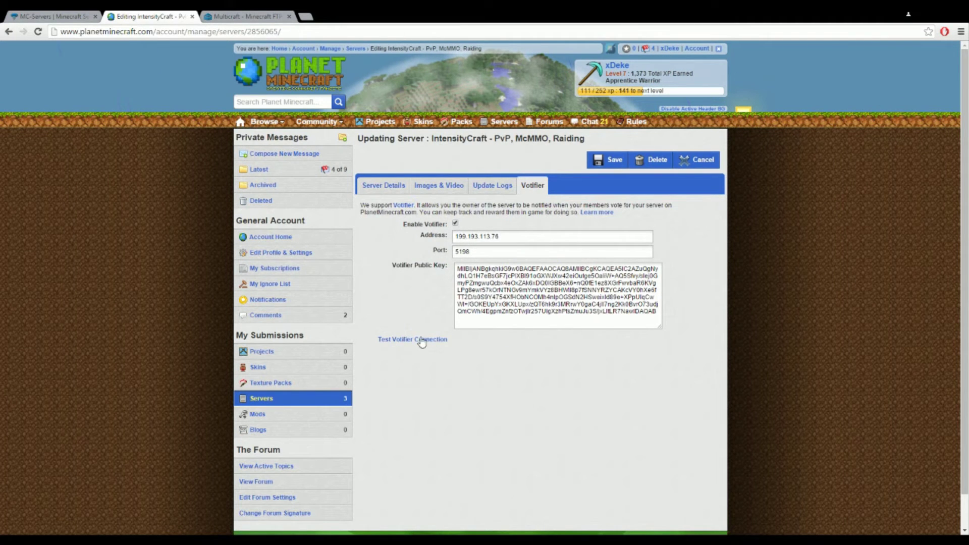
pyautogui.click(422, 340)
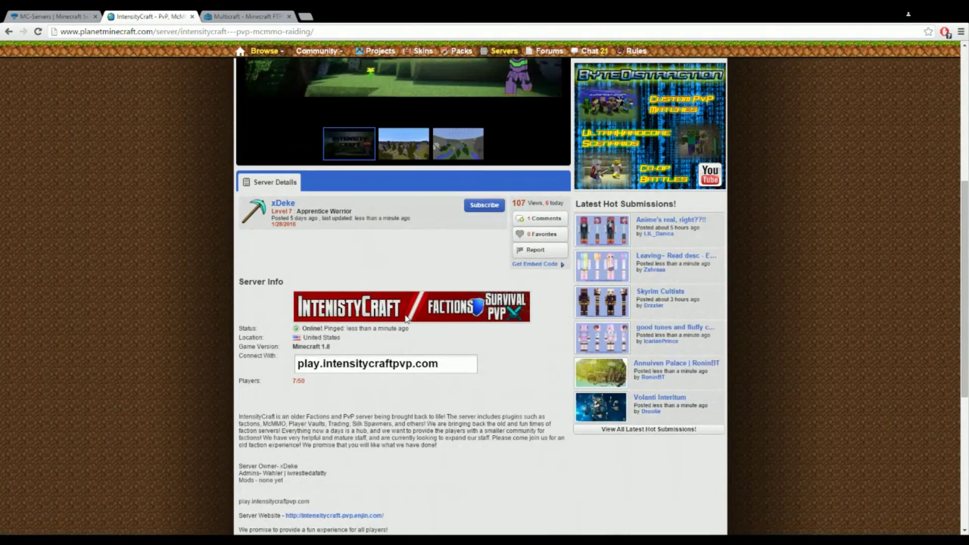
pyautogui.scroll(4, 407, 318)
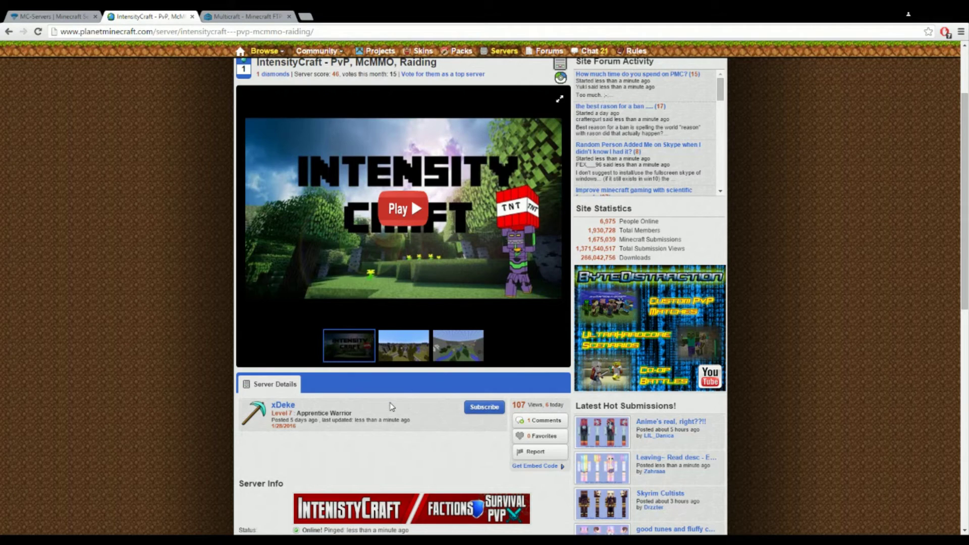
# - Log back into the FTP and open plugins > VotifierScripts
pyautogui.click(207, 16)
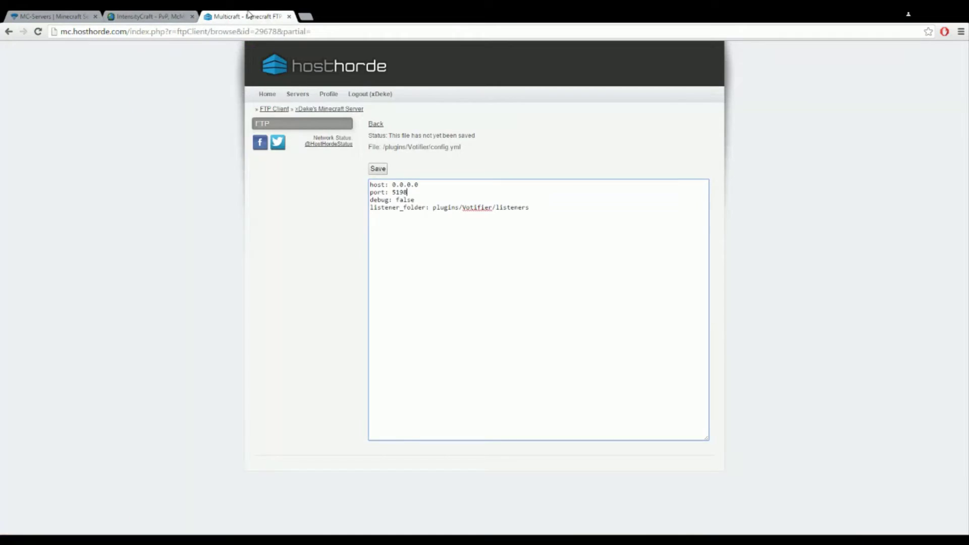
pyautogui.click(376, 124)
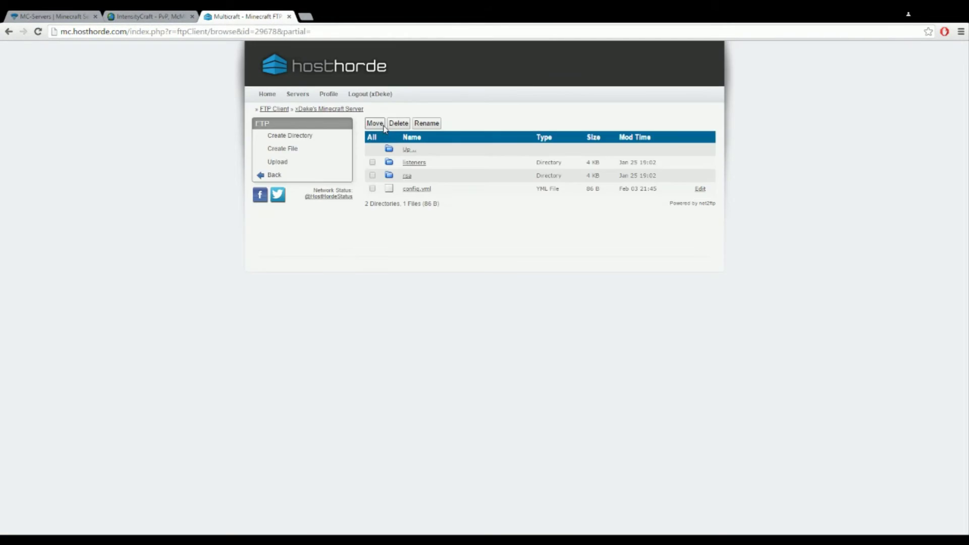
pyautogui.click(310, 175)
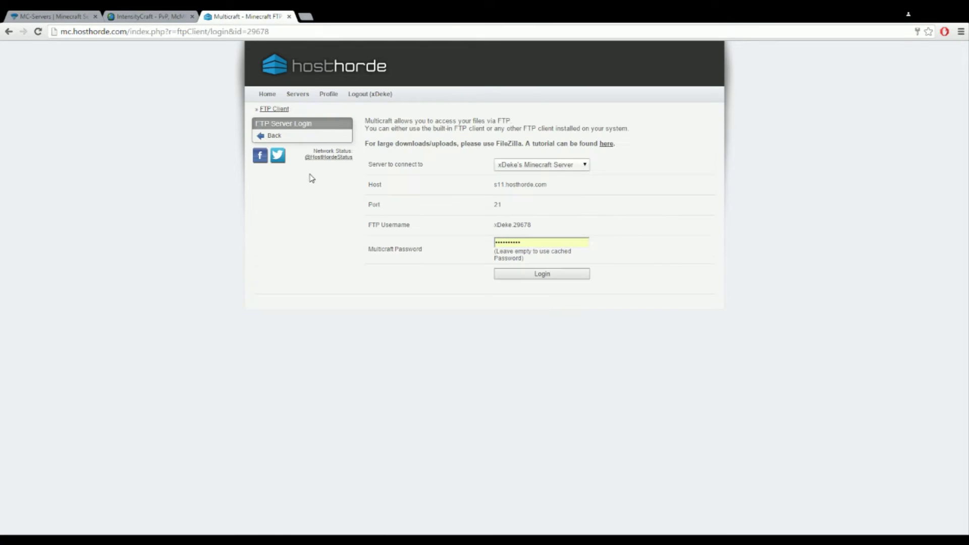
pyautogui.click(544, 278)
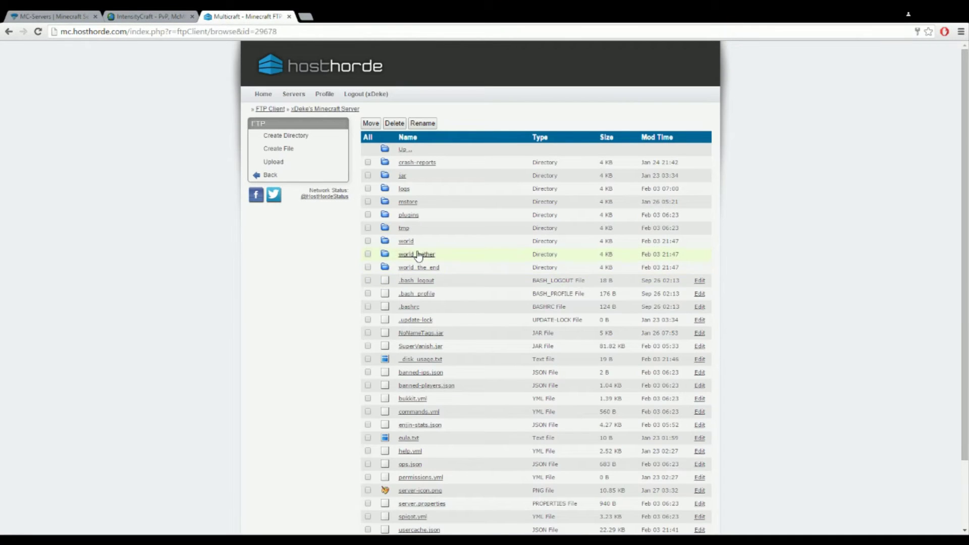
pyautogui.click(407, 216)
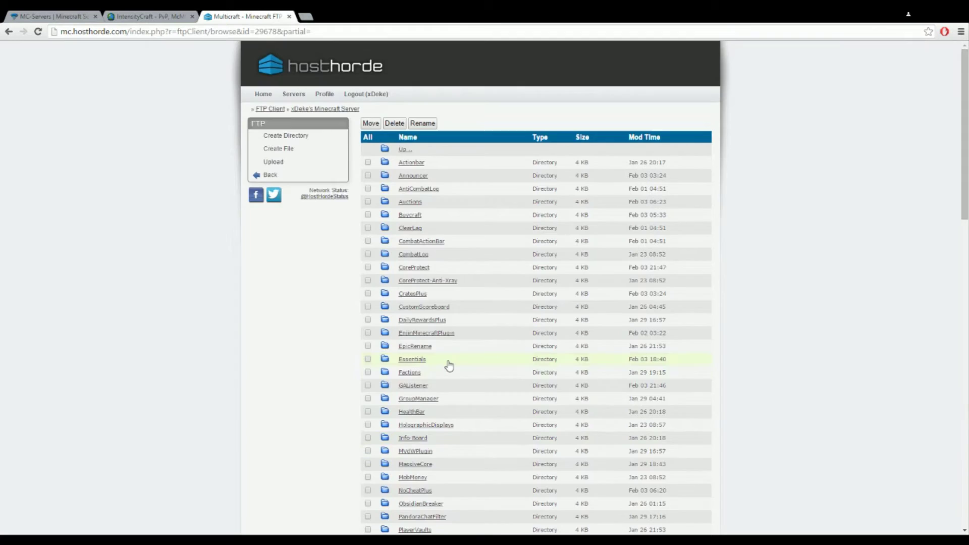
pyautogui.scroll(-3, 448, 364)
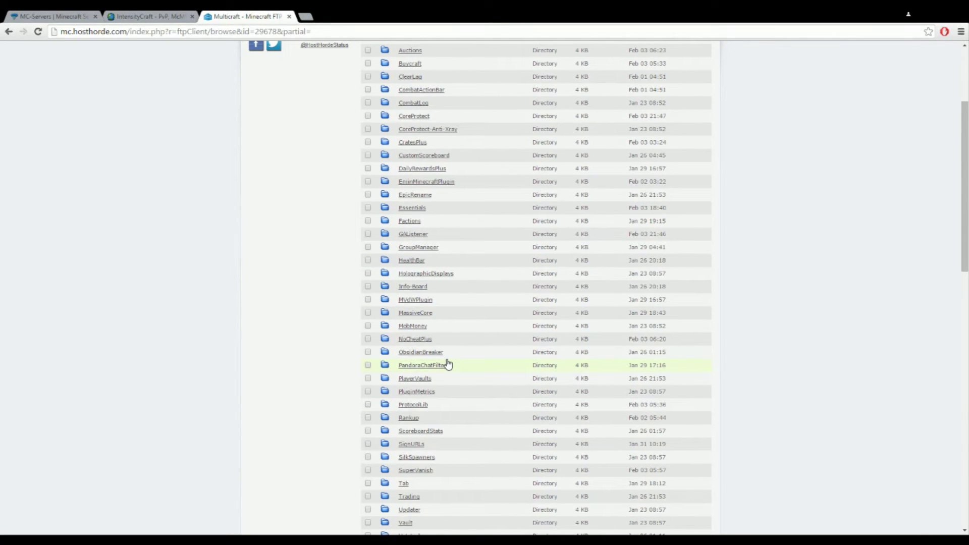
pyautogui.scroll(-1, 448, 362)
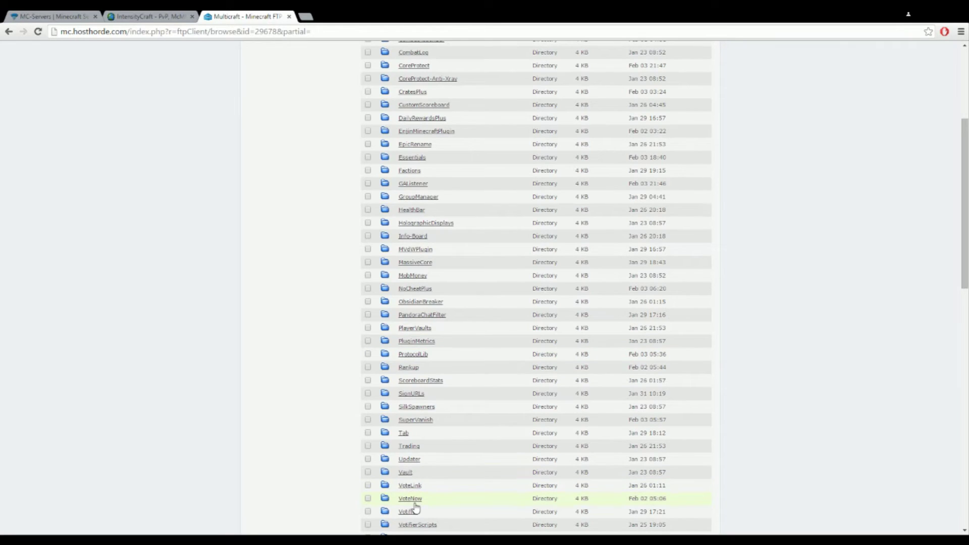
pyautogui.scroll(-1, 415, 510)
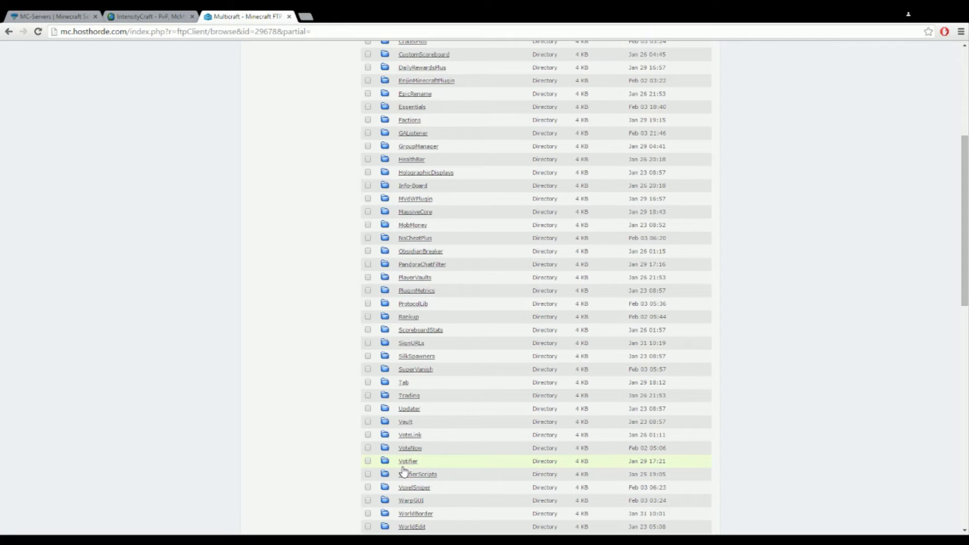
pyautogui.click(432, 476)
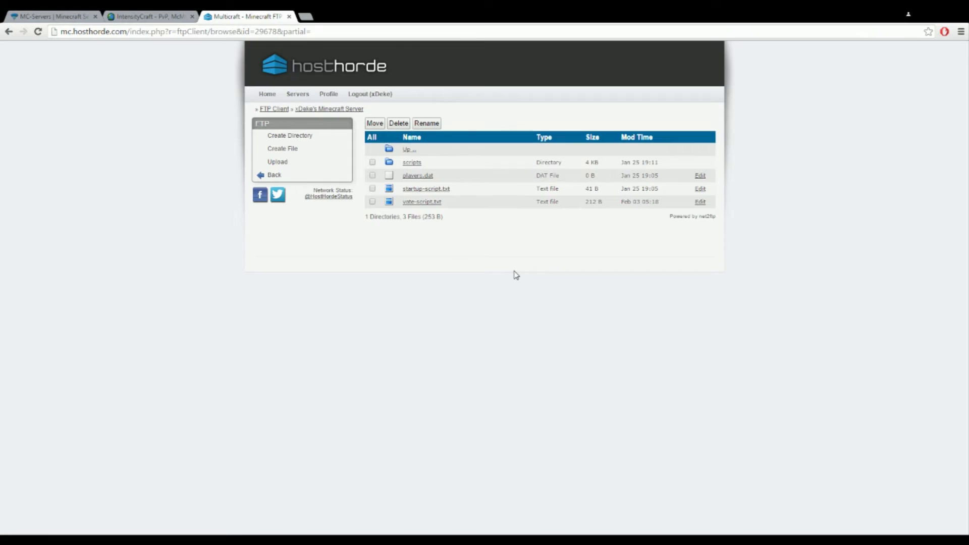
# - Open vote-script.txt and review the broadcast line with its %target% placeholder
pyautogui.click(700, 203)
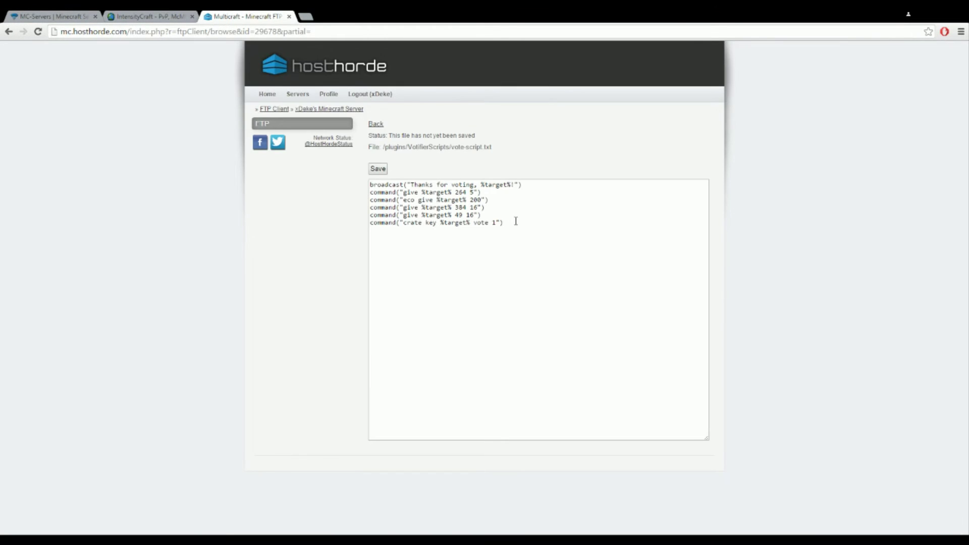
pyautogui.click(516, 221)
pyautogui.hotkey('ctrl', 'a')
pyautogui.click(518, 230)
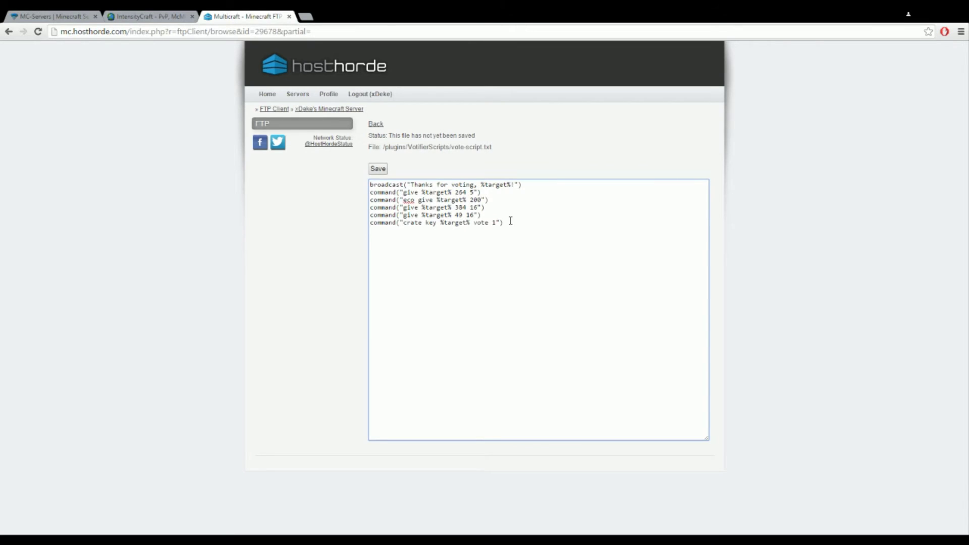
pyautogui.hotkey('ctrl', 'a')
pyautogui.click(504, 225)
pyautogui.click(411, 185)
pyautogui.moveTo(512, 185)
pyautogui.mouseDown()
pyautogui.moveTo(480, 184)
pyautogui.moveTo(512, 185)
pyautogui.mouseUp()
pyautogui.write(')')
pyautogui.moveTo(511, 185); pyautogui.dragTo(478, 179)
pyautogui.press('End')
pyautogui.doubleClick(403, 185)
pyautogui.click(404, 185)
# - Add the reward line command("give %target% 49 16") to the script
pyautogui.write('command("give %target% 49 16")')
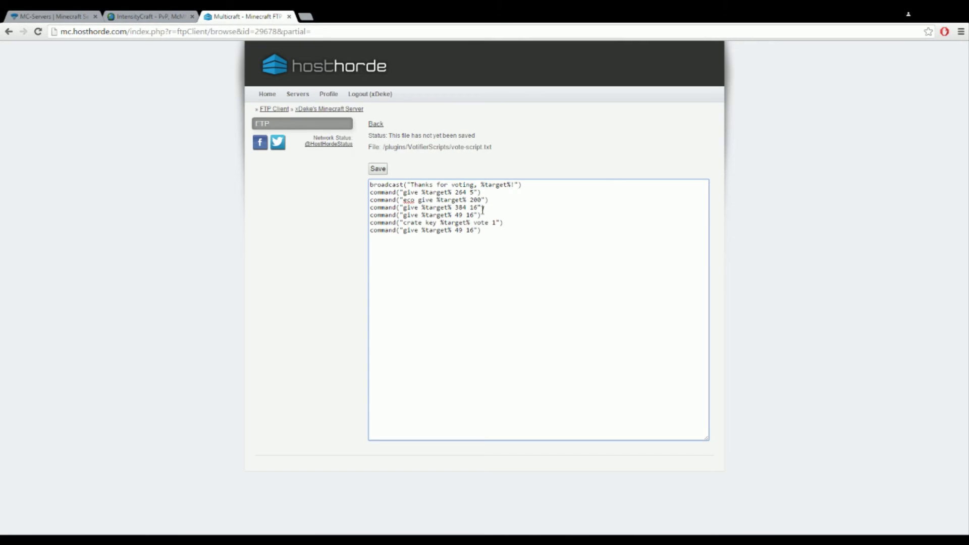
# - Delete the duplicated give 49 16 line and review the eco give 200 line
pyautogui.moveTo(487, 233); pyautogui.dragTo(342, 259)
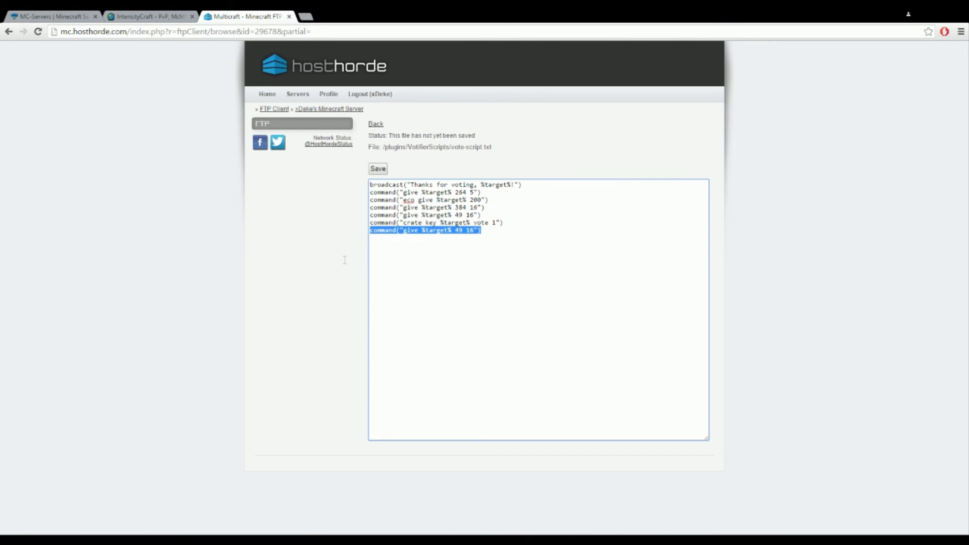
pyautogui.press('BackSpace')
pyautogui.press('BackSpace')
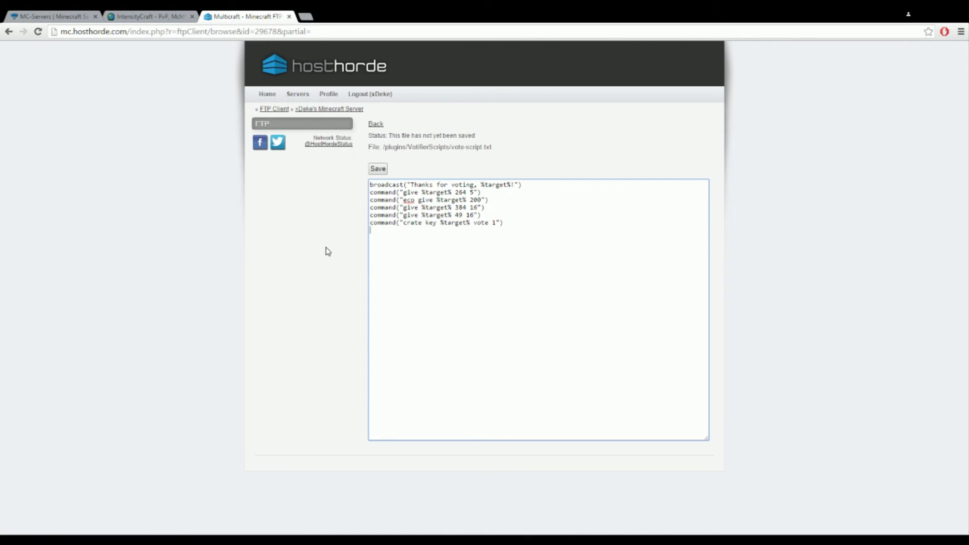
pyautogui.click(493, 199)
pyautogui.hotkey('ctrl', 'Left')
pyautogui.hotkey('ctrl', 'Left')
pyautogui.hotkey('ctrl', 'Left')
pyautogui.hotkey('ctrl', 'Left')
pyautogui.hotkey('ctrl', 'Left')
pyautogui.hotkey('ctrl', 'shift', 'Right')
pyautogui.hotkey('ctrl', 'shift', 'Right')
pyautogui.hotkey('ctrl', 'shift', 'Right')
pyautogui.hotkey('ctrl', 'shift', 'Right')
pyautogui.hotkey('ctrl', 'shift', 'Right')
pyautogui.hotkey('ctrl', 'shift', 'Right')
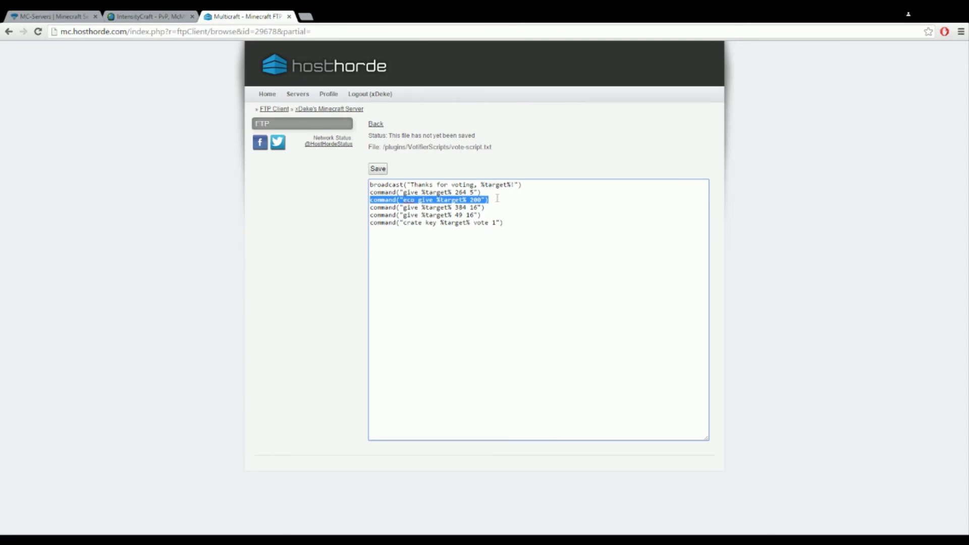
pyautogui.click(516, 220)
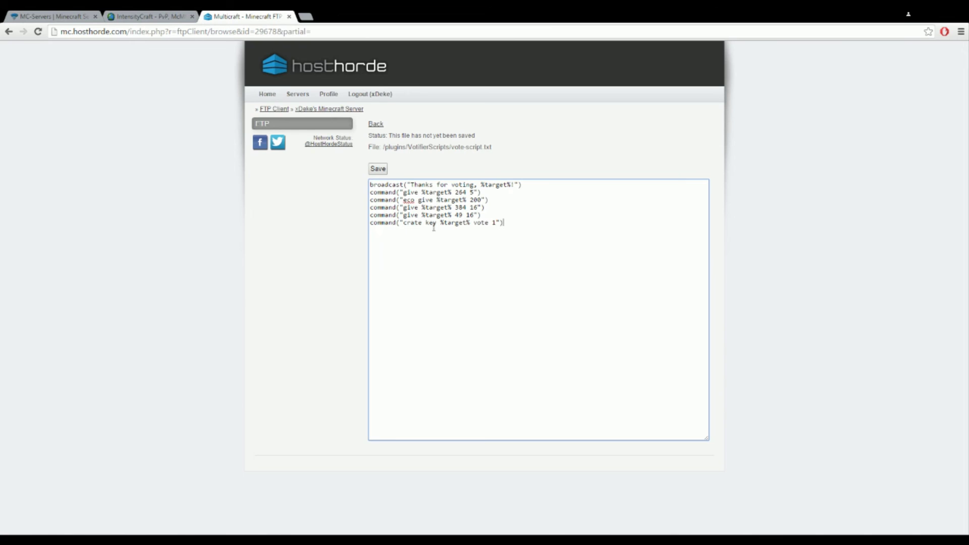
# - Leave the vote-script.txt editor and return to the VotifierScripts folder
pyautogui.click(376, 125)
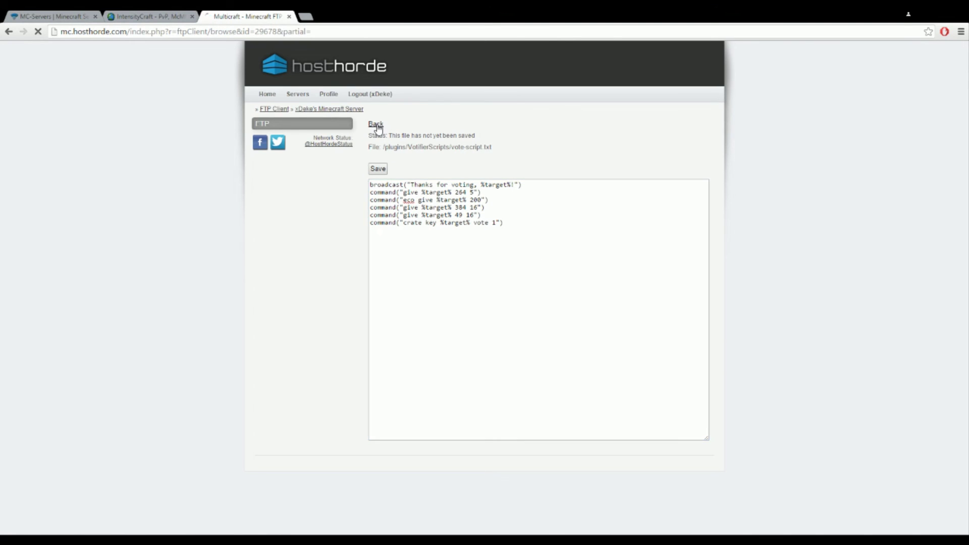